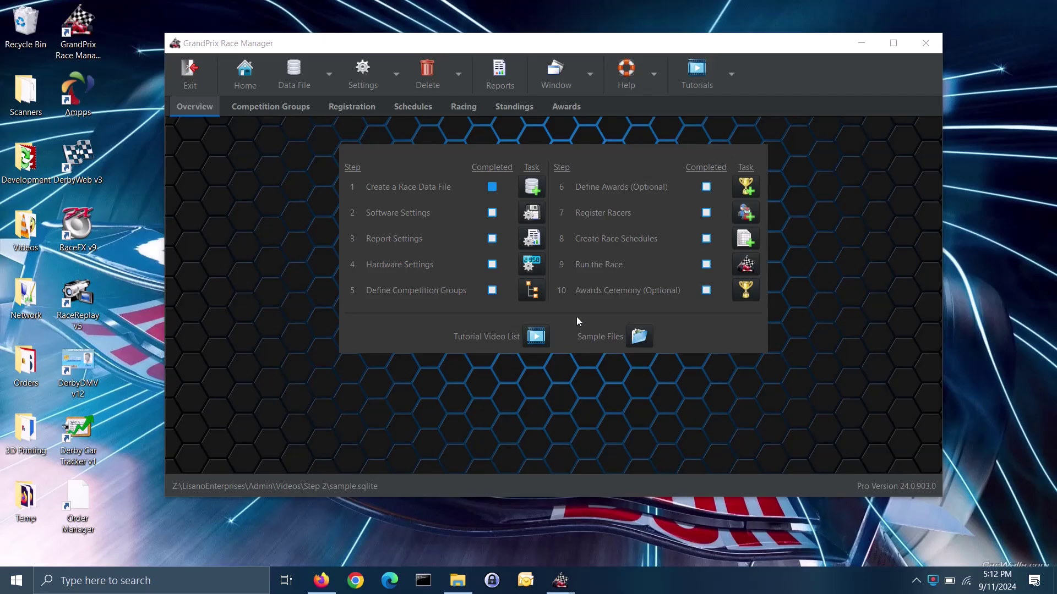
Step: Open Software Settings, try the Light theme, then return to the Dark theme
{"action": "left_click", "coordinate": [537, 216]}
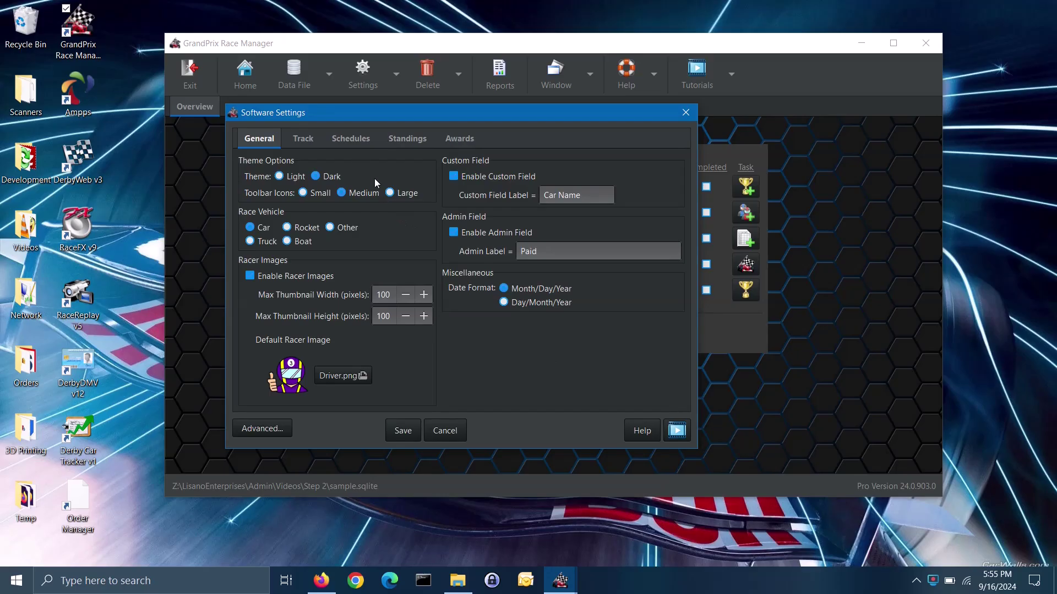
{"action": "left_click", "coordinate": [296, 177]}
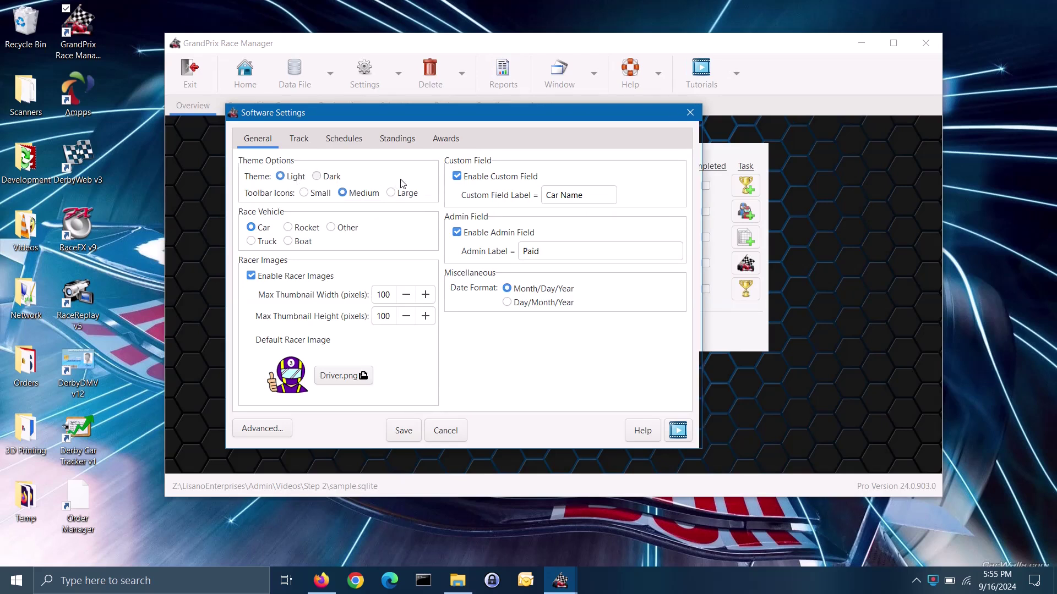
{"action": "key", "text": "Right"}
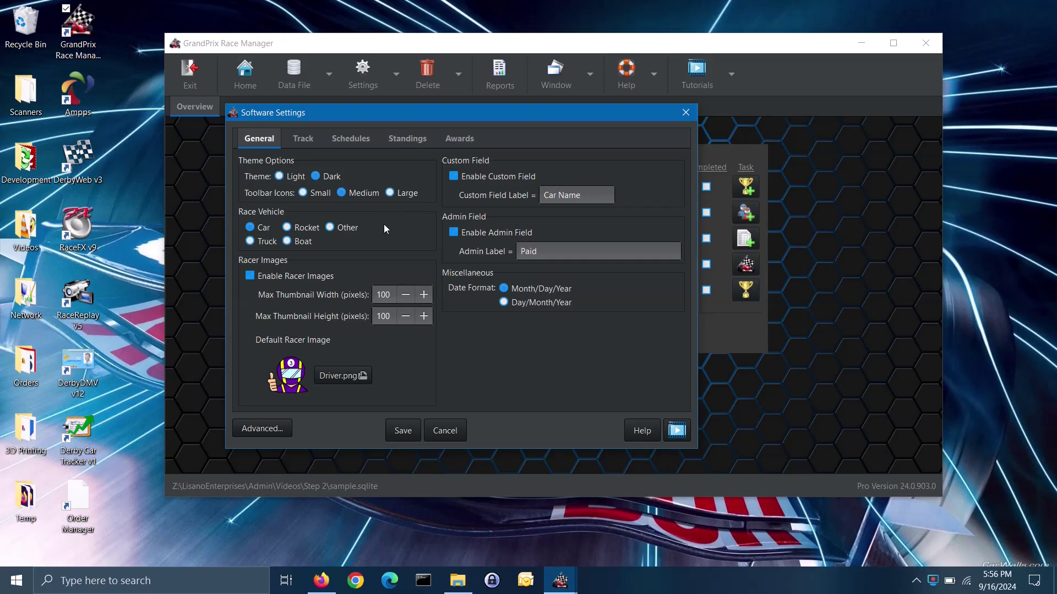
{"action": "left_click", "coordinate": [345, 227]}
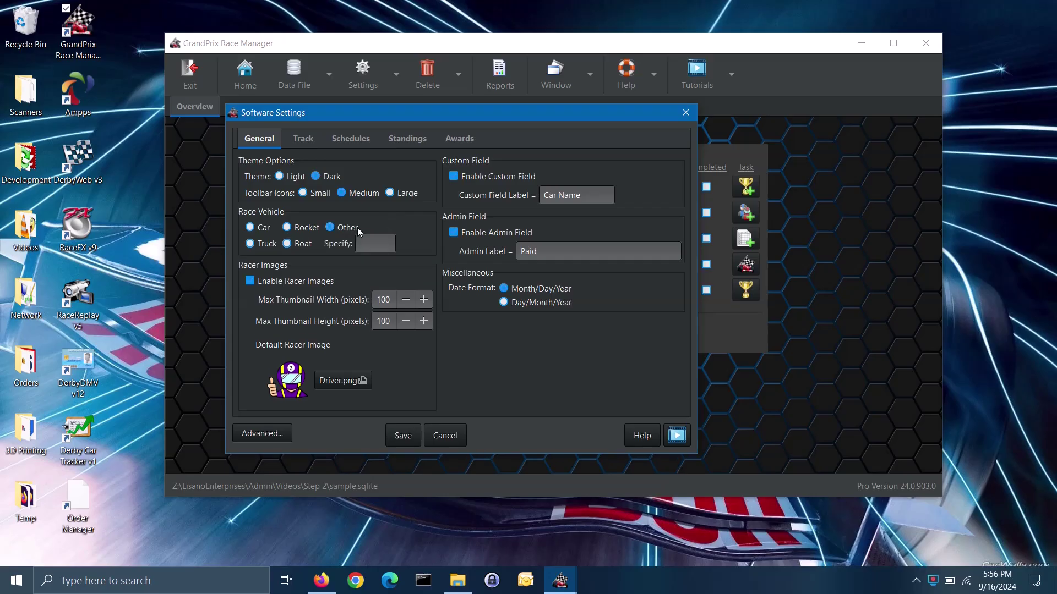
{"action": "left_click", "coordinate": [388, 244]}
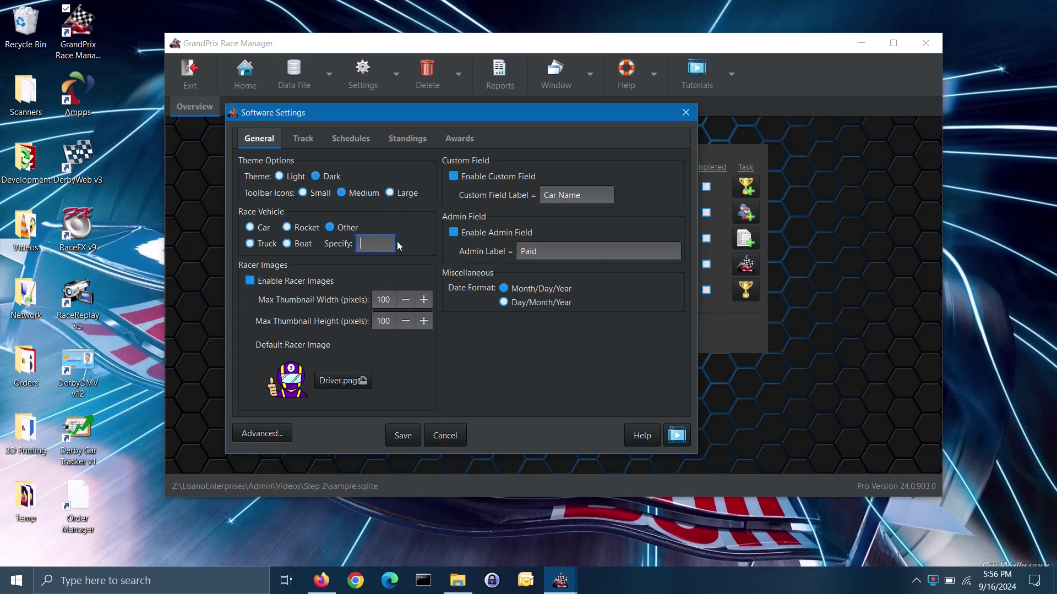
{"action": "left_click", "coordinate": [261, 227]}
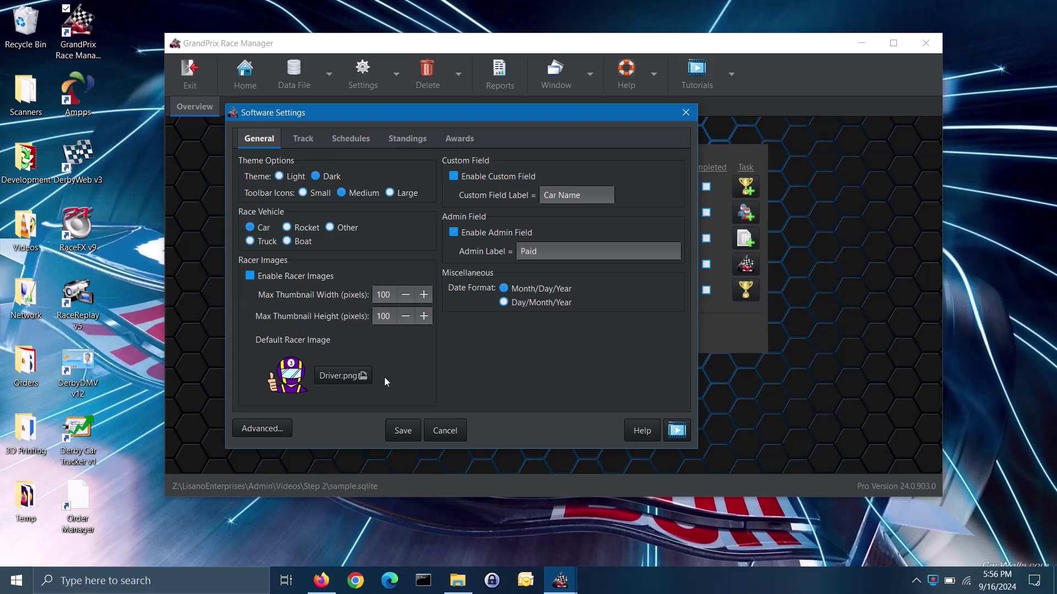
{"action": "left_click", "coordinate": [350, 376]}
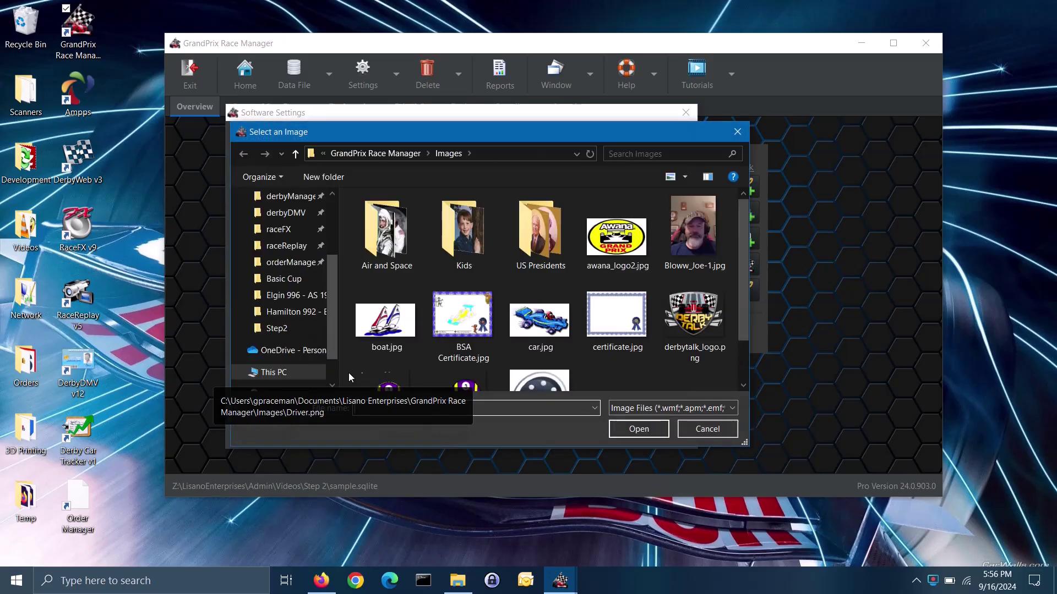
{"action": "left_click", "coordinate": [683, 429]}
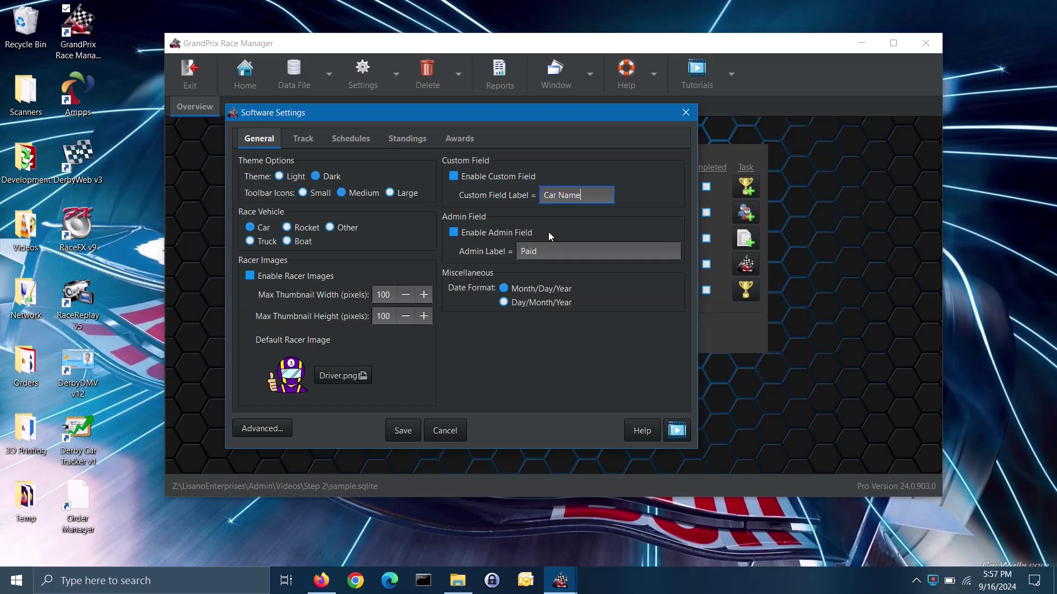
Step: Select the Admin Label text 'Paid', then bring up the Track settings
{"action": "left_click", "coordinate": [567, 250]}
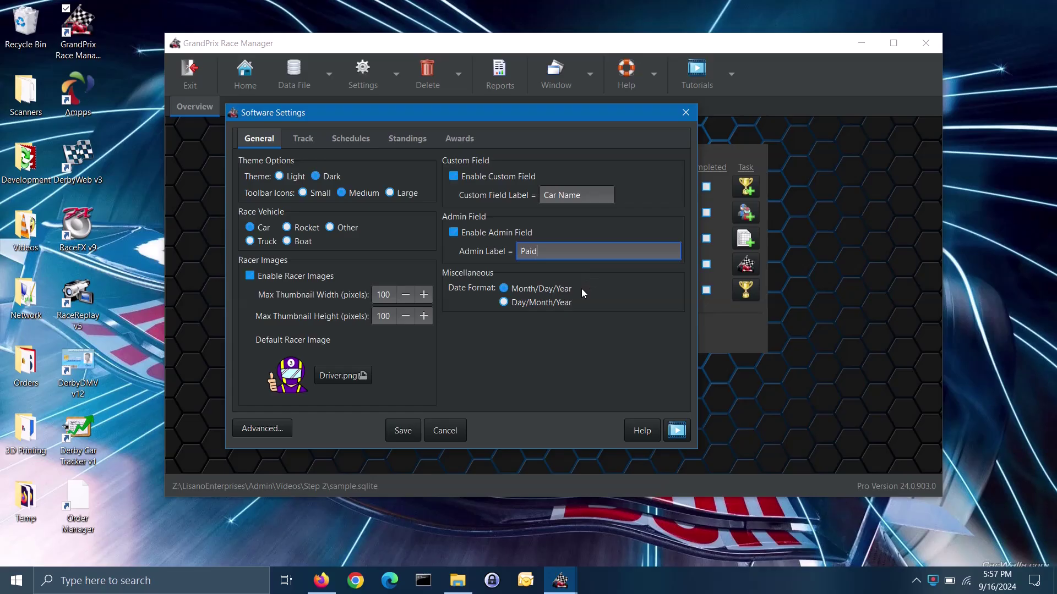
{"action": "key", "text": "ctrl+a"}
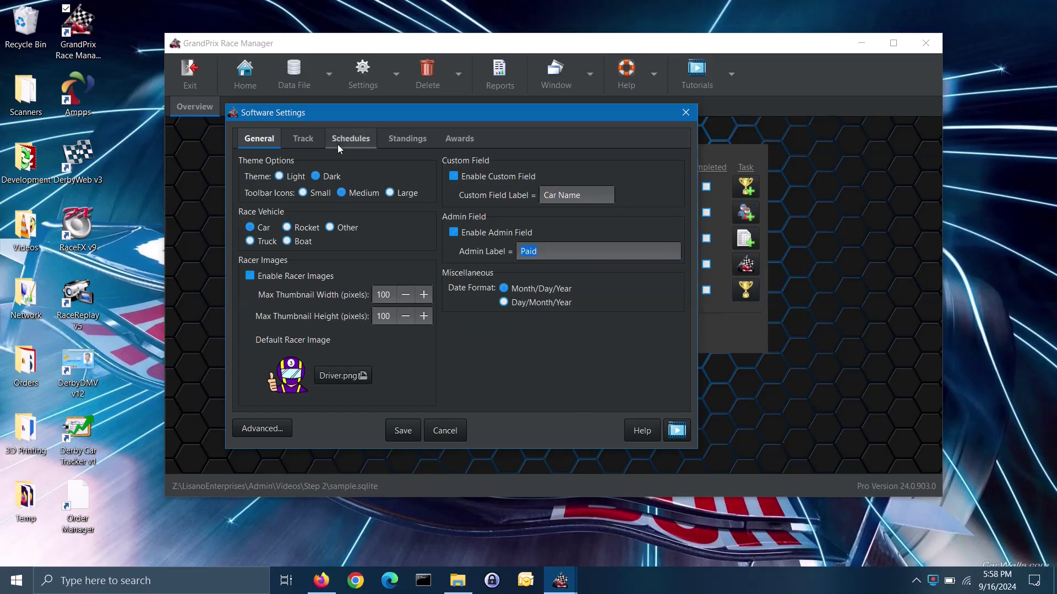
{"action": "left_click", "coordinate": [302, 140]}
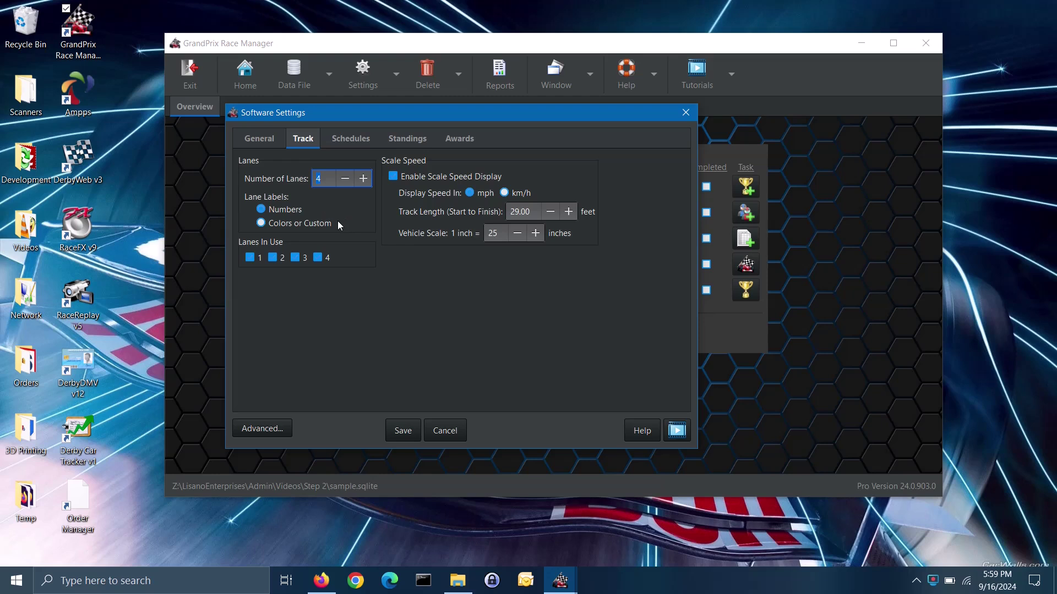
Step: Choose customized lane labels and toggle the Racing screen font colour option on and off
{"action": "left_click", "coordinate": [309, 224]}
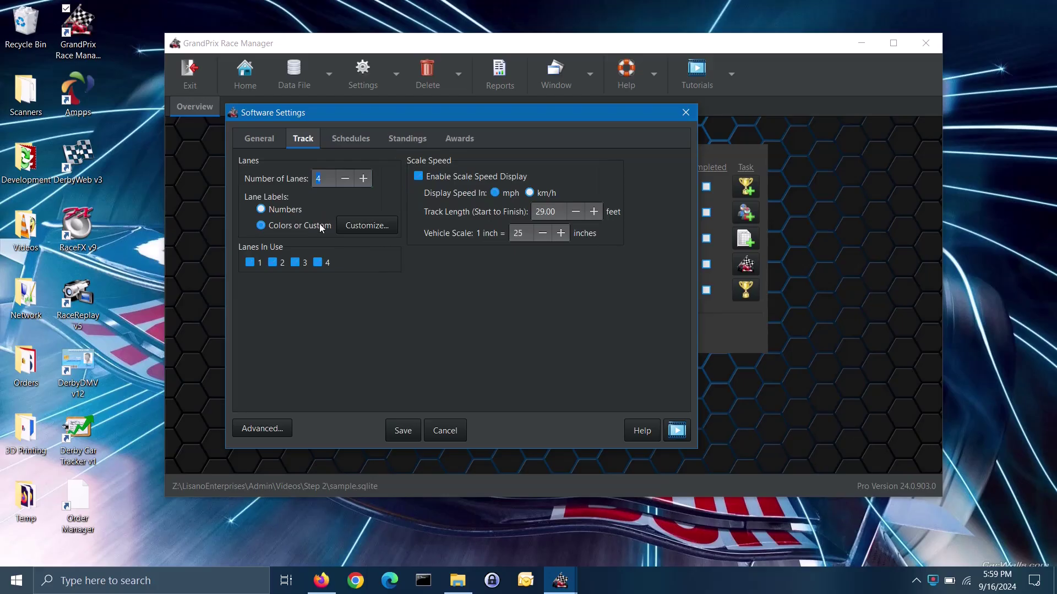
{"action": "left_click", "coordinate": [389, 230]}
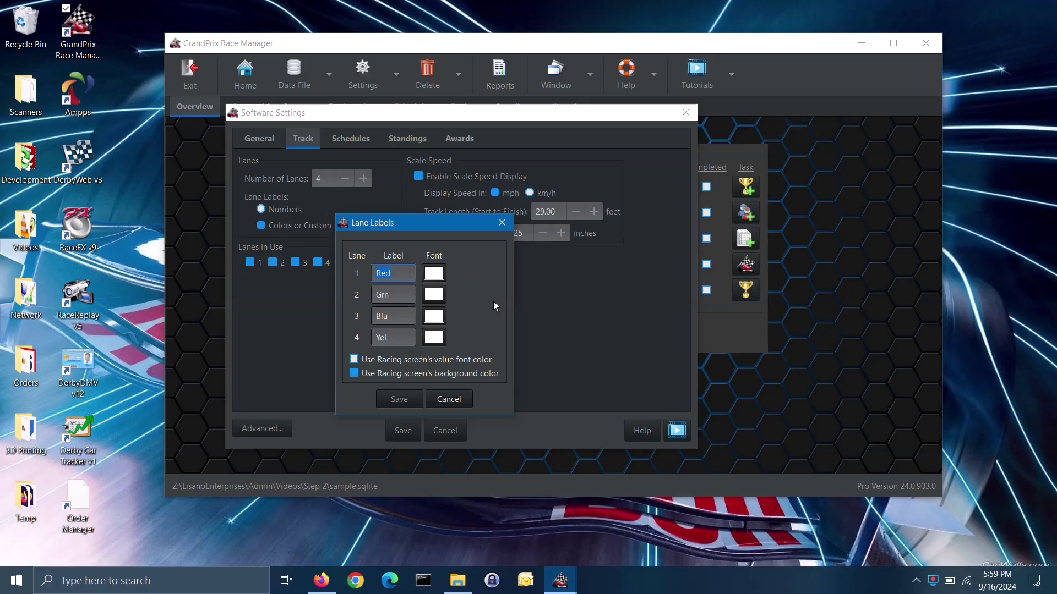
{"action": "left_click", "coordinate": [474, 359]}
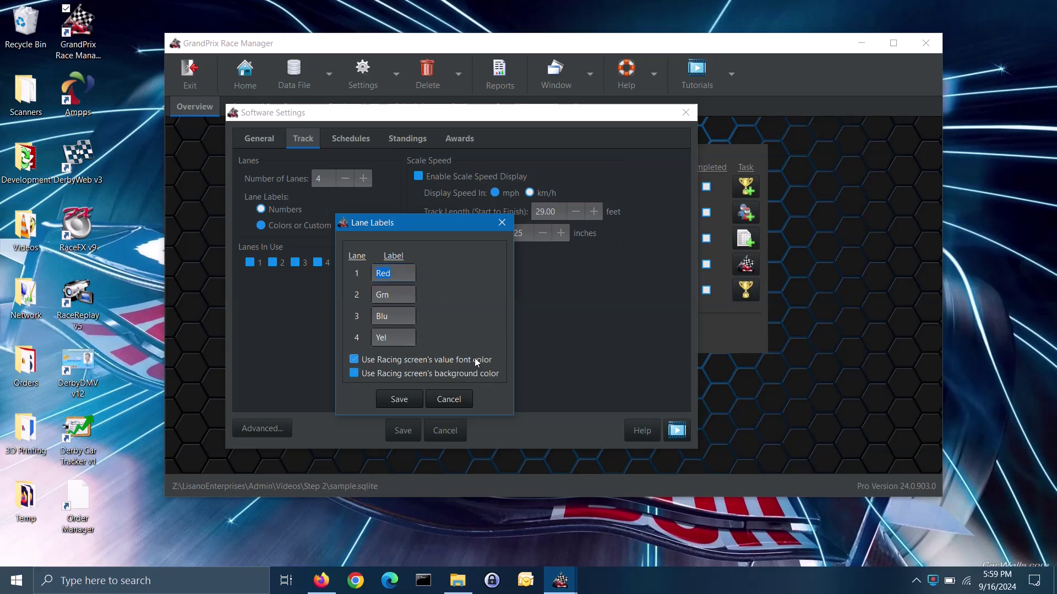
{"action": "left_click", "coordinate": [475, 359]}
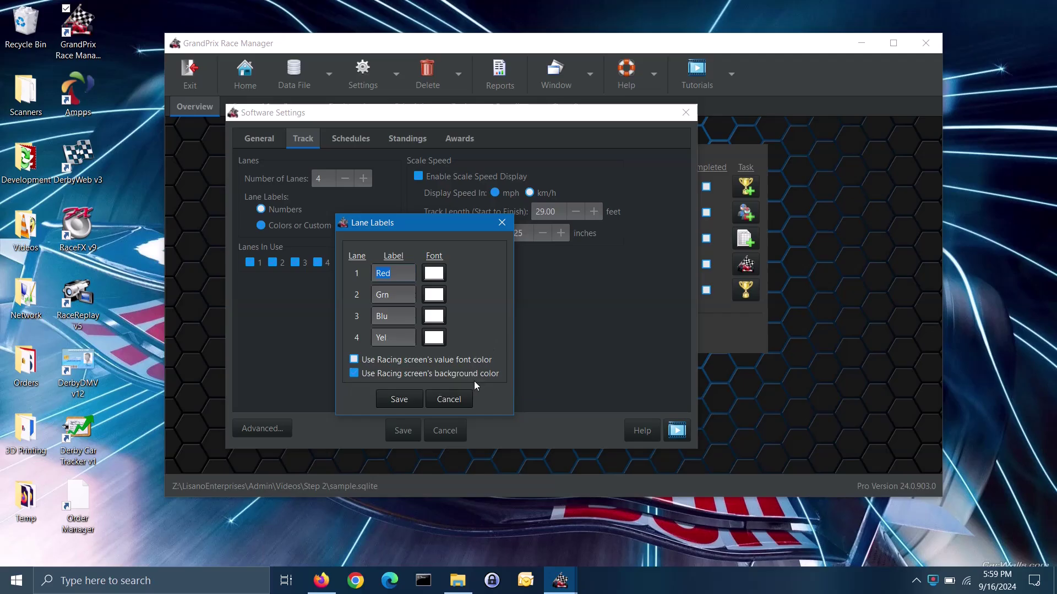
Step: Give lane 4 a red background, use the Racing screen's background colour, and save
{"action": "left_click", "coordinate": [478, 374]}
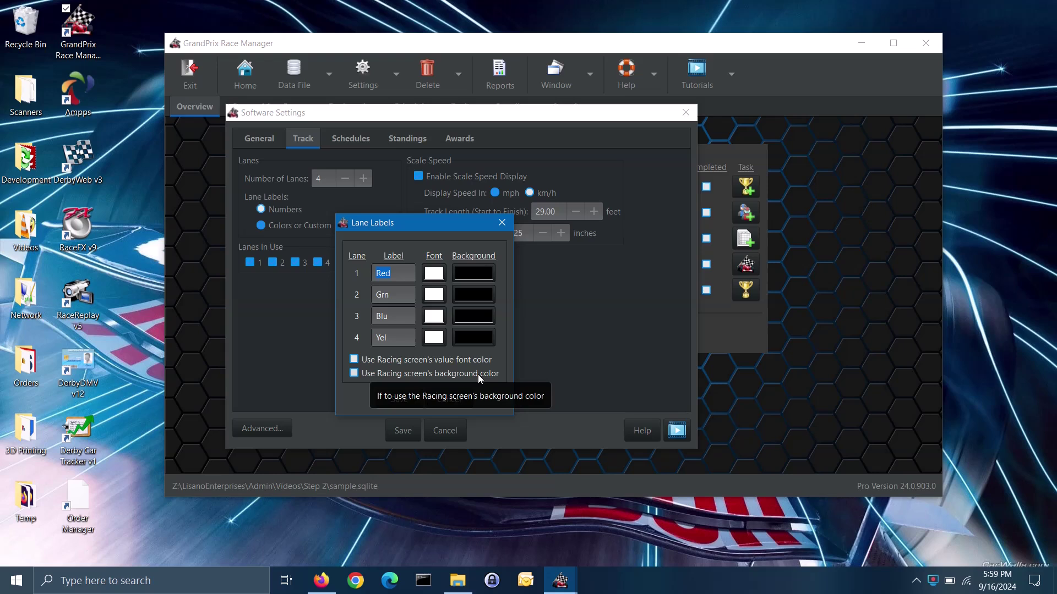
{"action": "left_click", "coordinate": [477, 336]}
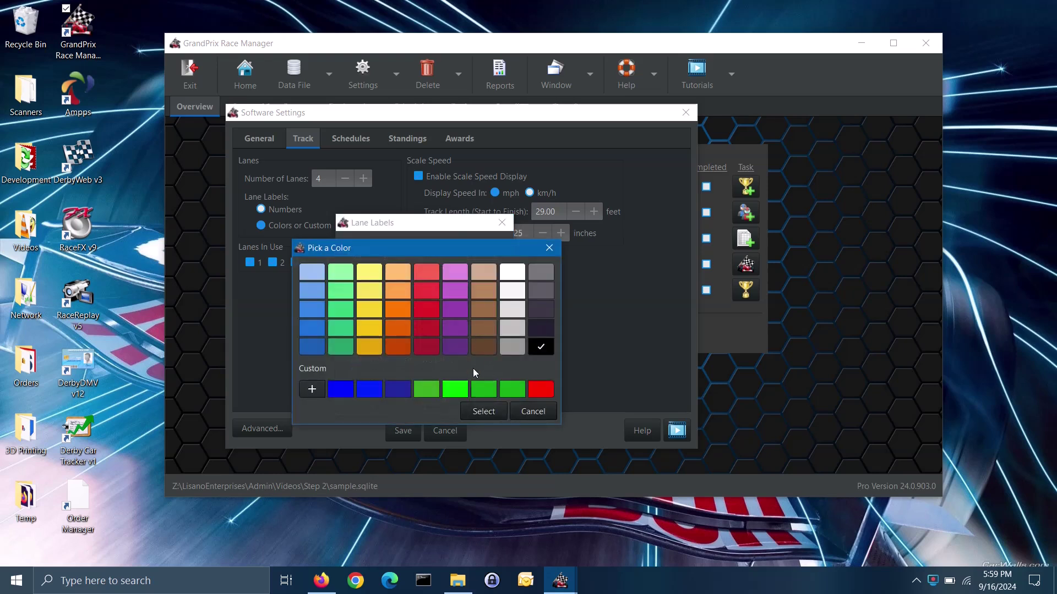
{"action": "left_click", "coordinate": [487, 411]}
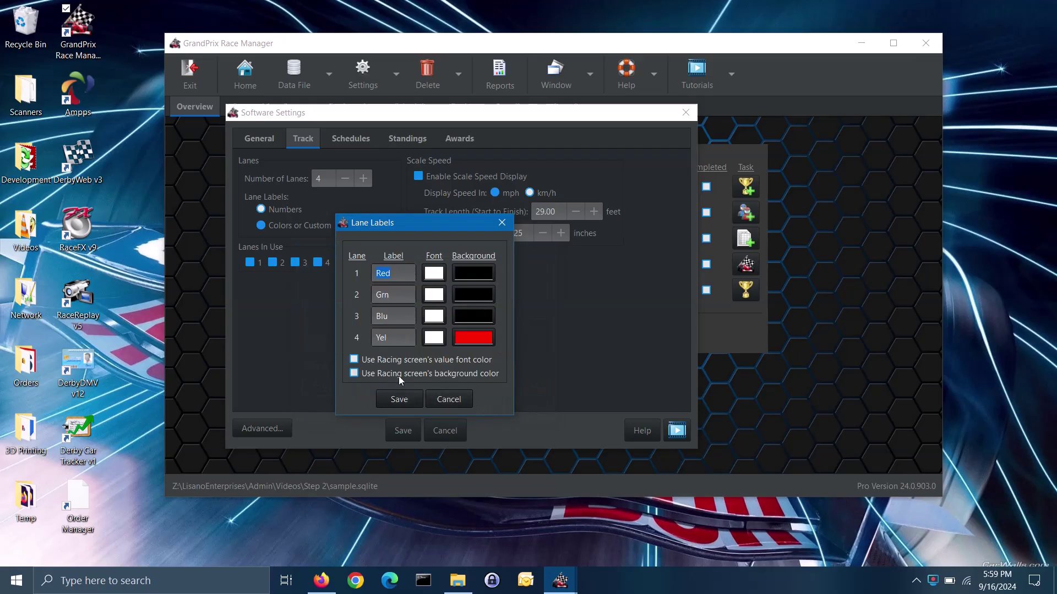
{"action": "left_click", "coordinate": [398, 376]}
{"action": "left_click", "coordinate": [405, 401]}
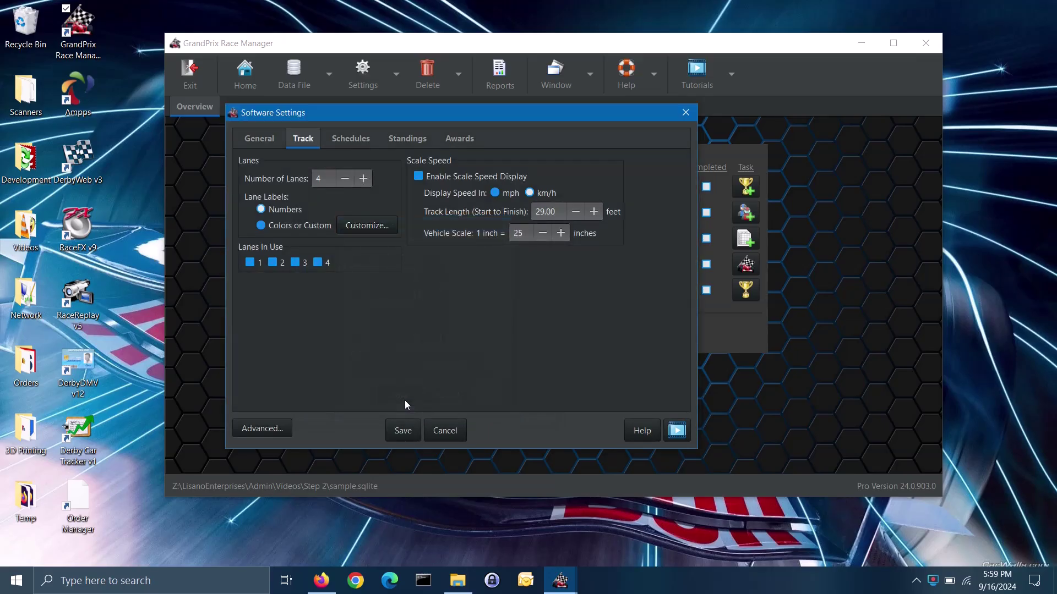
Step: Label lanes with Numbers, put Lane 4 in use, and show the Schedules options
{"action": "left_click", "coordinate": [289, 210]}
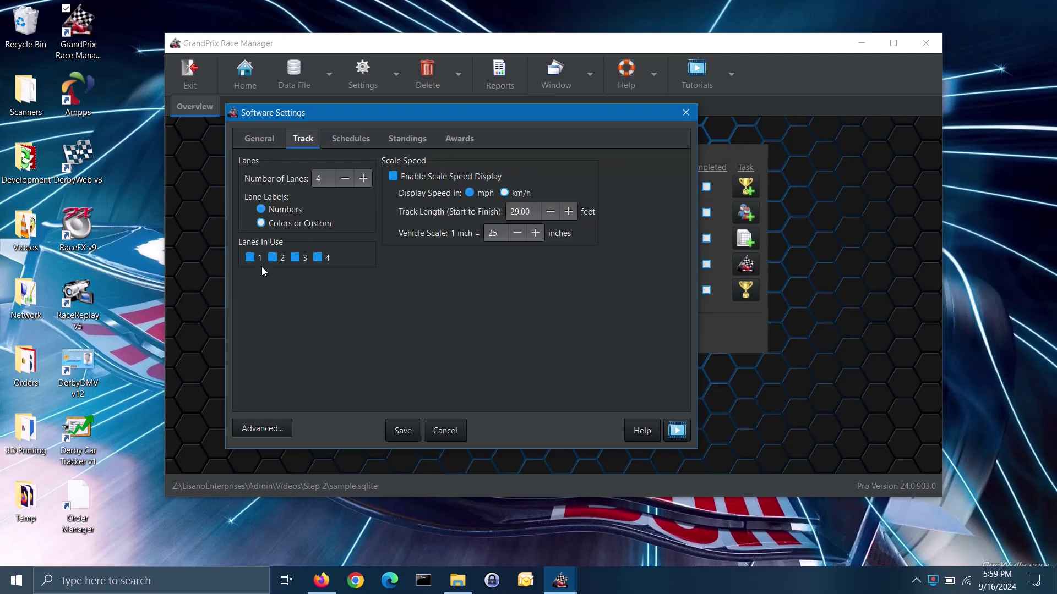
{"action": "left_click", "coordinate": [318, 262]}
{"action": "left_click", "coordinate": [359, 143]}
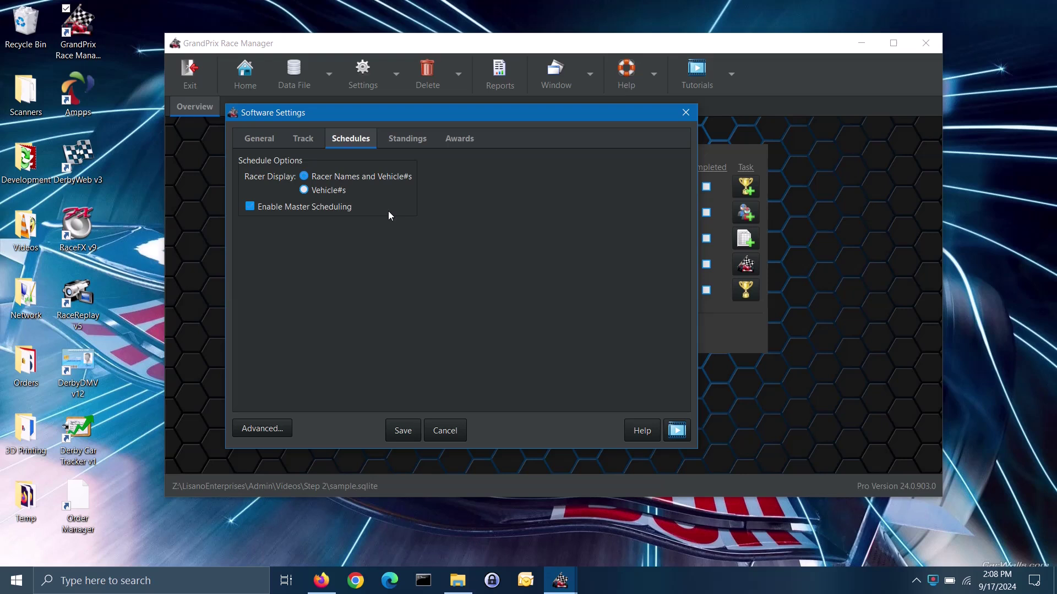
Step: Review the Schedules options for racer names, vehicle numbers and master scheduling
{"action": "mouse_move", "coordinate": [332, 211]}
Step: Show the Standings options with Points scoring and Cumulative tabulation
{"action": "left_click", "coordinate": [402, 140]}
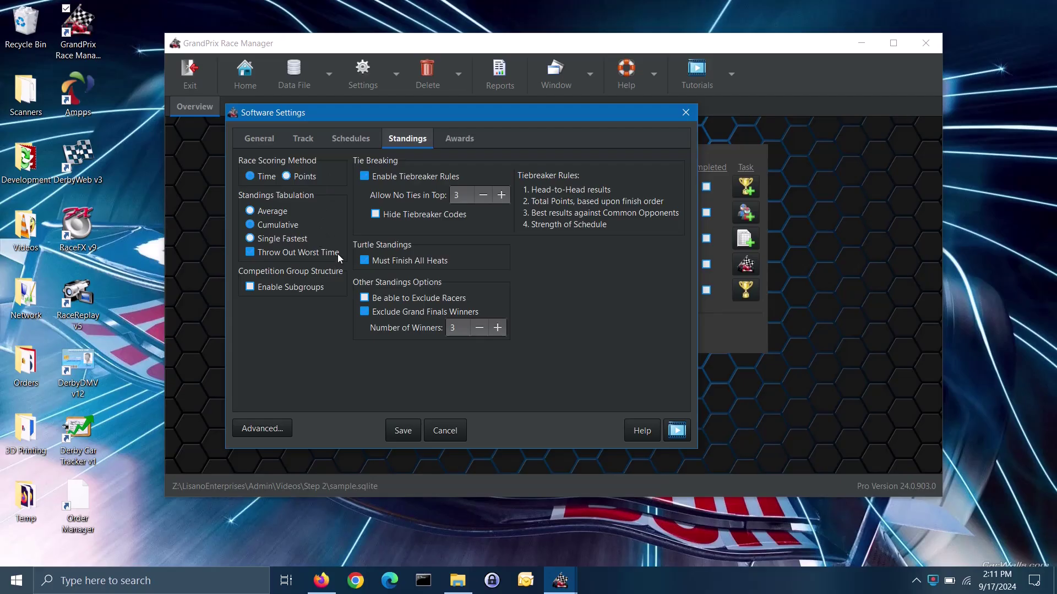
{"action": "mouse_move", "coordinate": [338, 255]}
{"action": "left_click", "coordinate": [305, 178]}
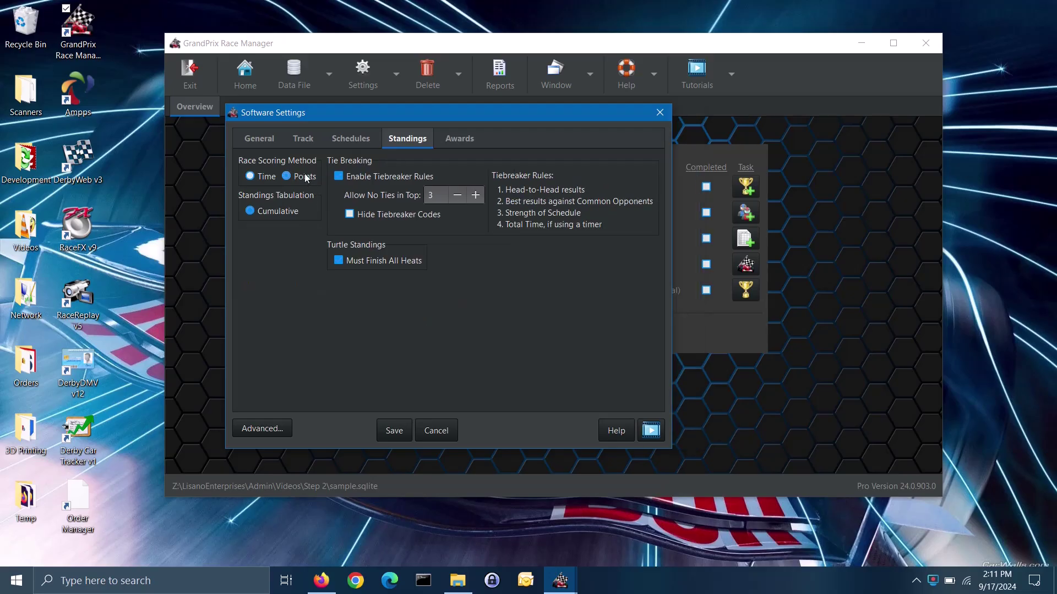
{"action": "left_click", "coordinate": [263, 176]}
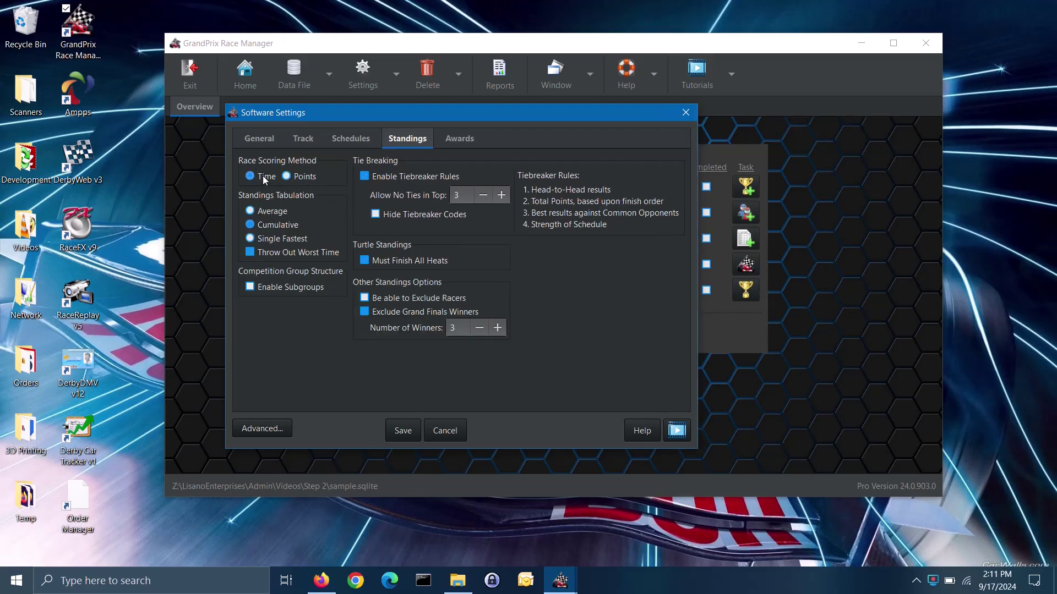
{"action": "left_click", "coordinate": [330, 286]}
{"action": "left_click", "coordinate": [308, 176]}
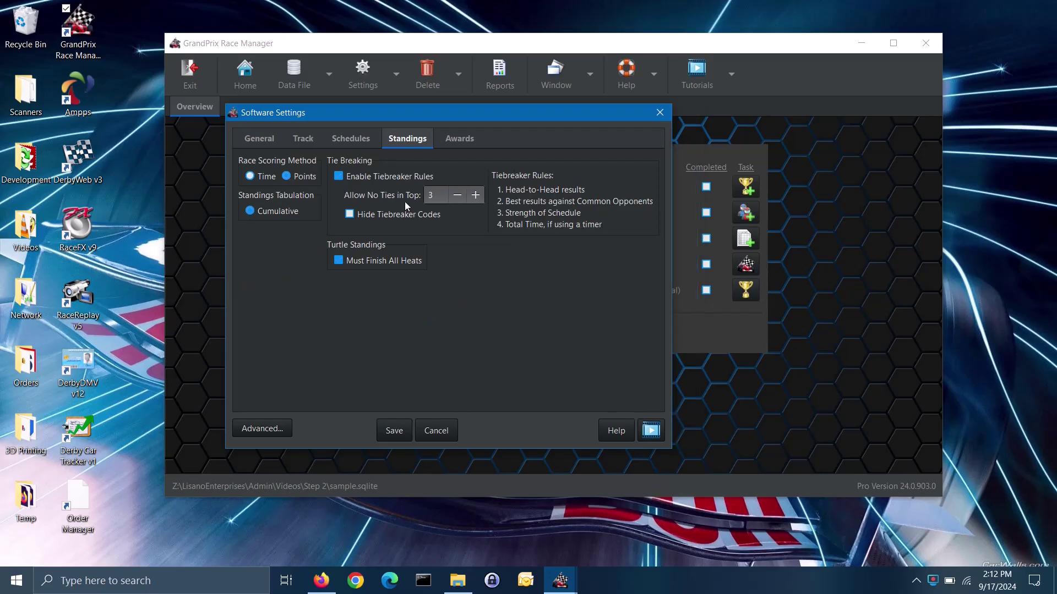
{"action": "left_click", "coordinate": [267, 176]}
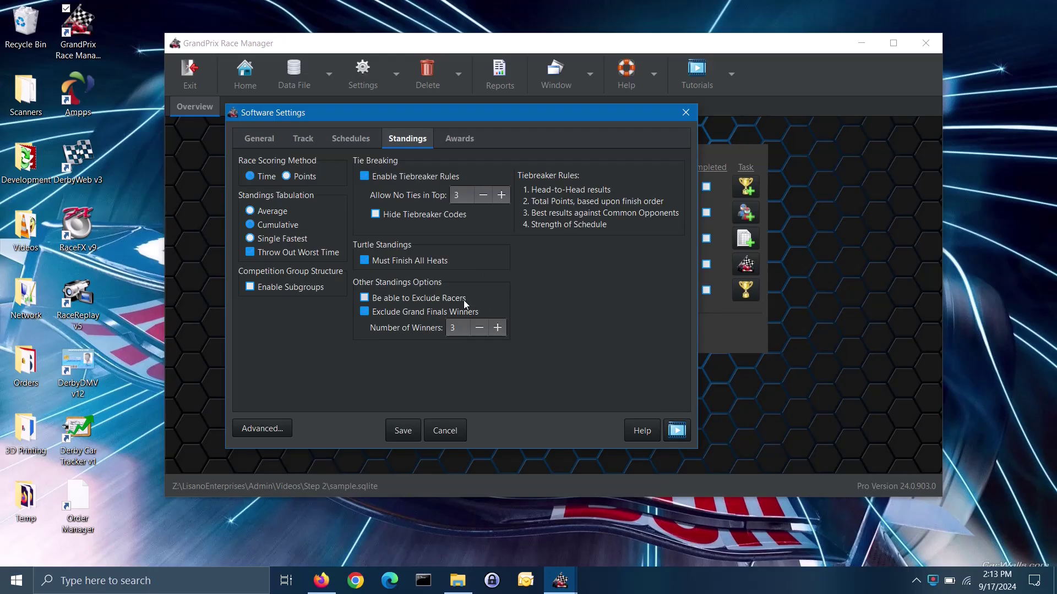
Step: Allow excluding racers from the standings, then show the Awards options
{"action": "mouse_move", "coordinate": [464, 302]}
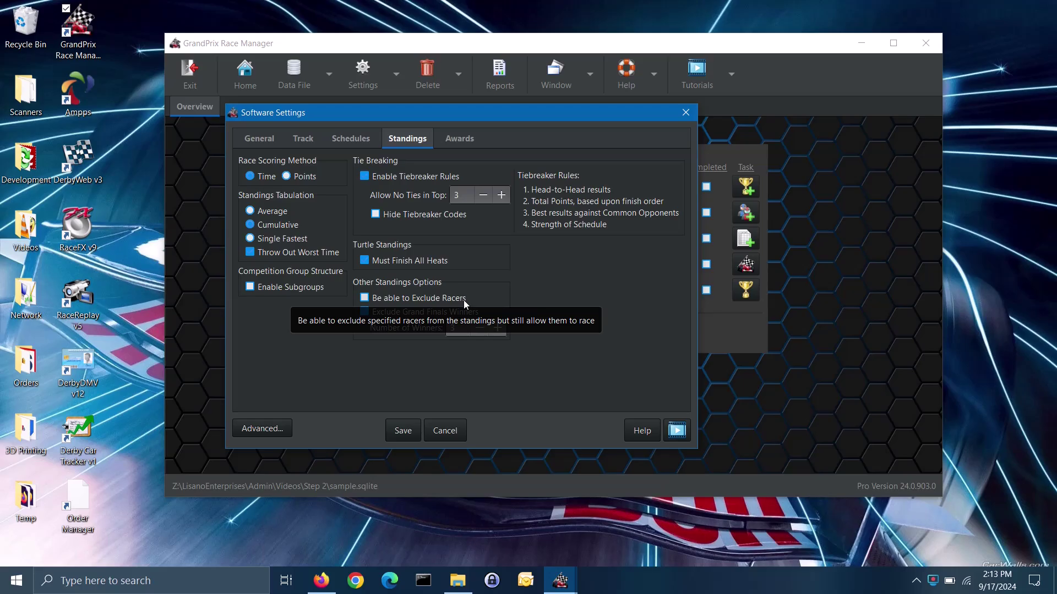
{"action": "left_click", "coordinate": [464, 299]}
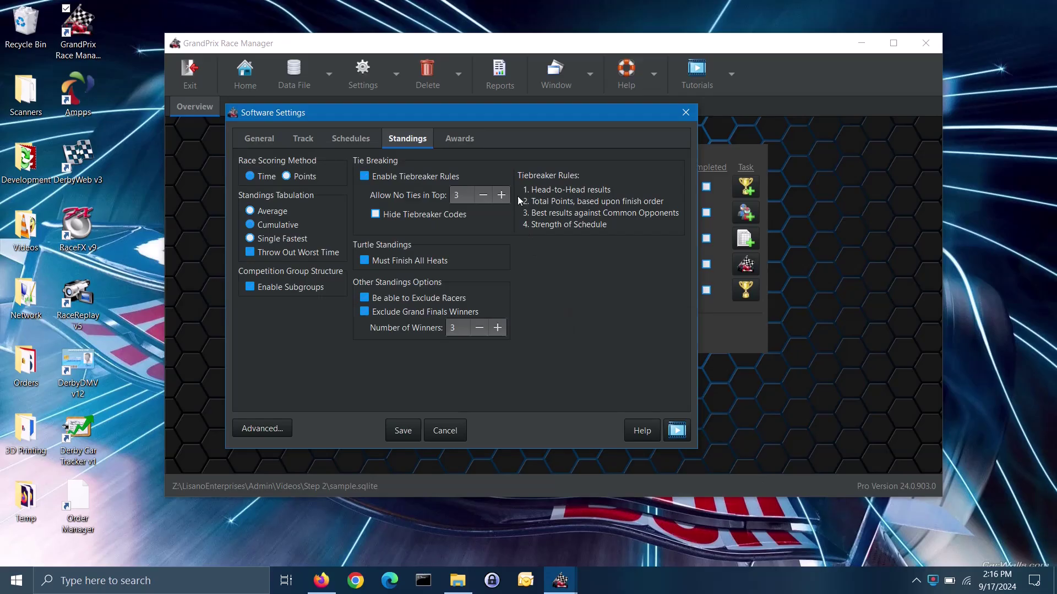
{"action": "left_click", "coordinate": [450, 139]}
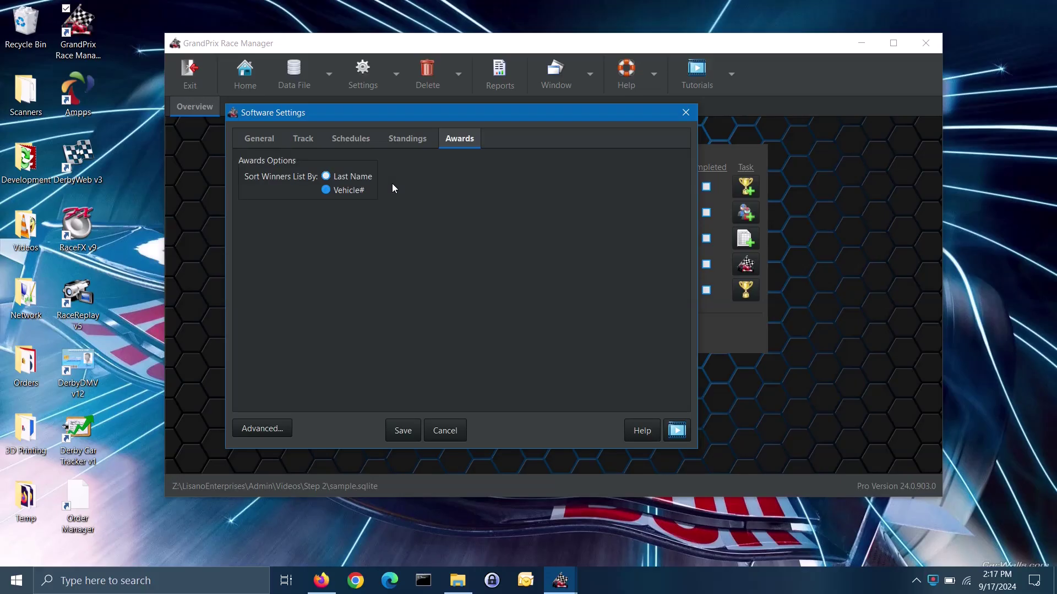
Step: Open Advanced Software Settings from the Advanced... button, landing on its General tab
{"action": "left_click", "coordinate": [278, 434]}
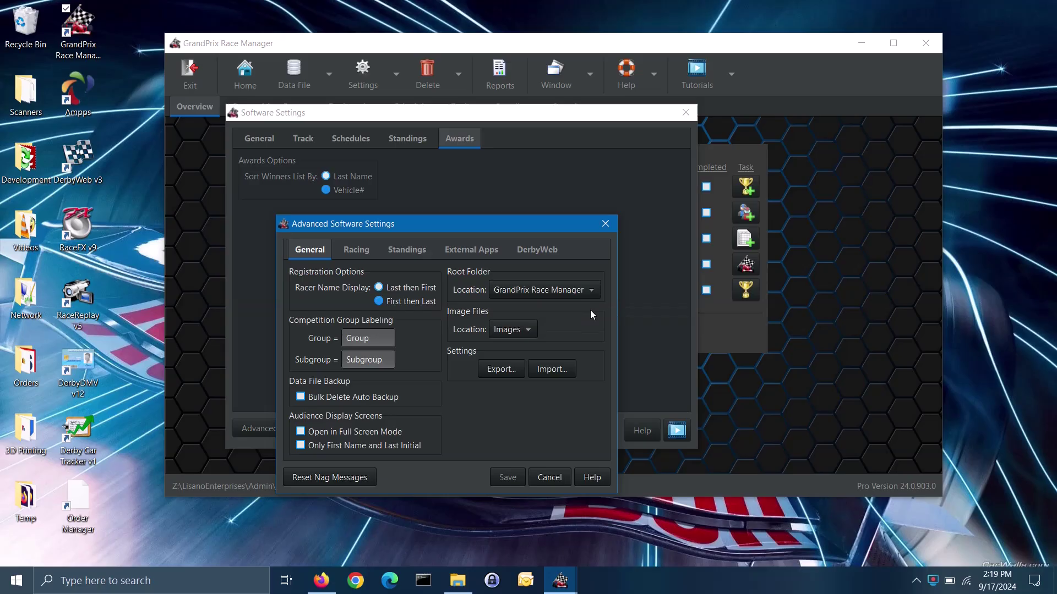
Step: Cancel both the root folder and Images folder pickers, leaving both locations unchanged
{"action": "left_click", "coordinate": [569, 290]}
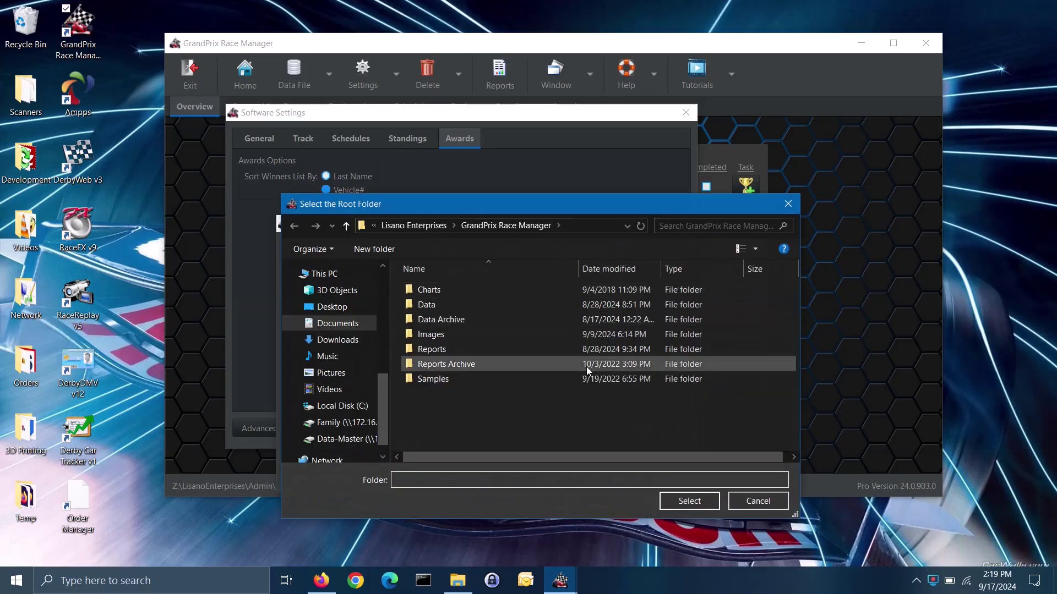
{"action": "left_click", "coordinate": [763, 507]}
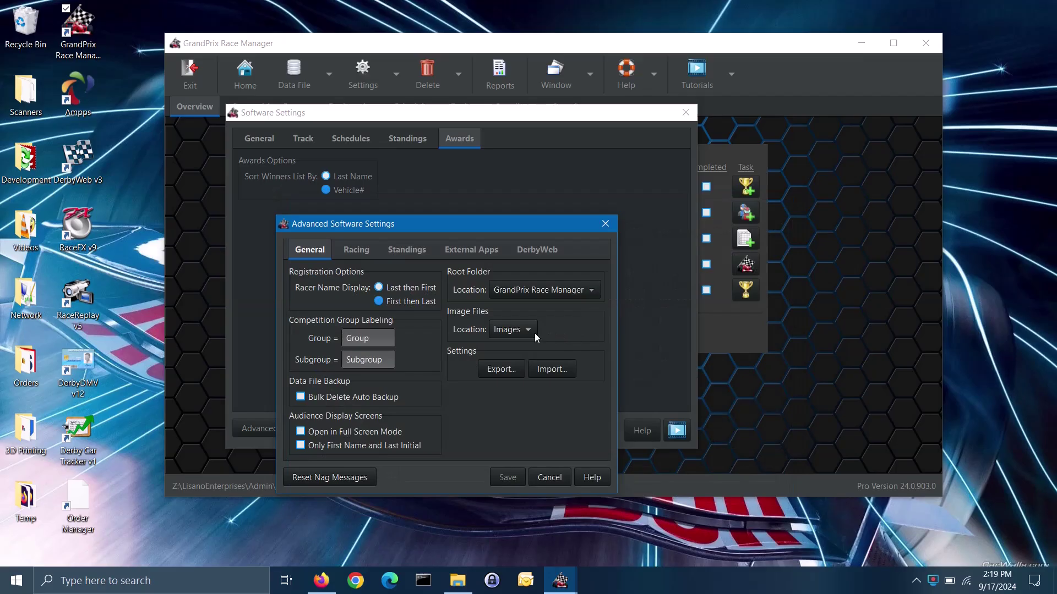
{"action": "left_click", "coordinate": [516, 335]}
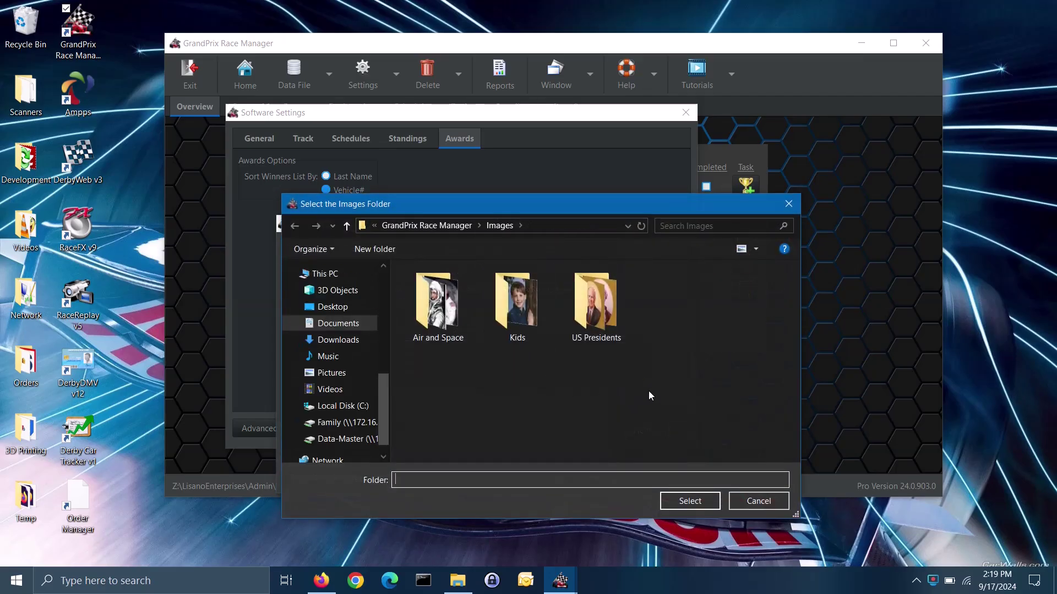
{"action": "left_click", "coordinate": [758, 502]}
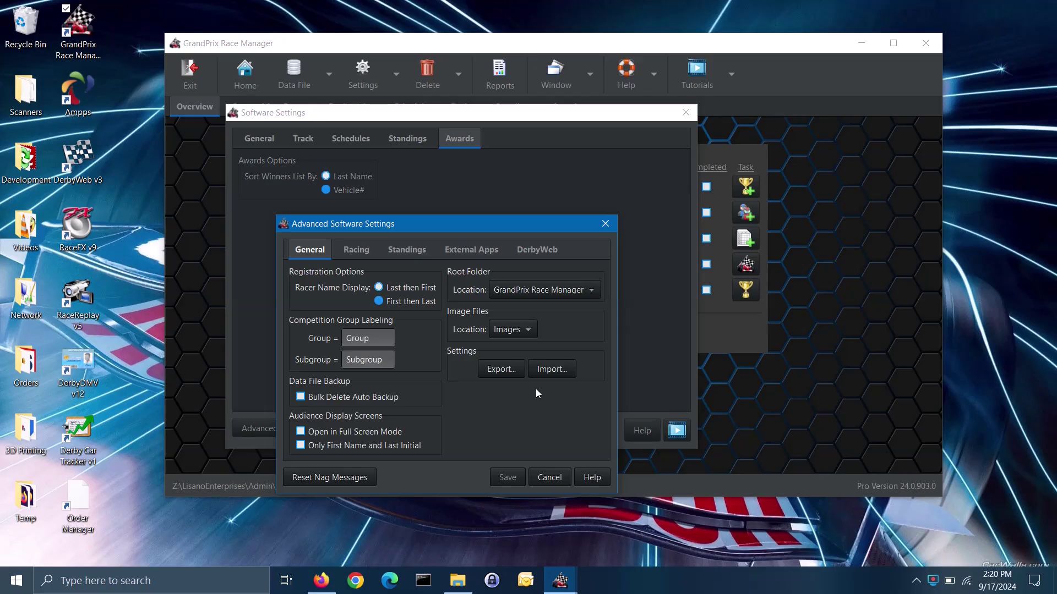
Step: Show the advanced Racing options with Finish Order heat results and the awana_logo2.jpg logo
{"action": "left_click", "coordinate": [368, 255]}
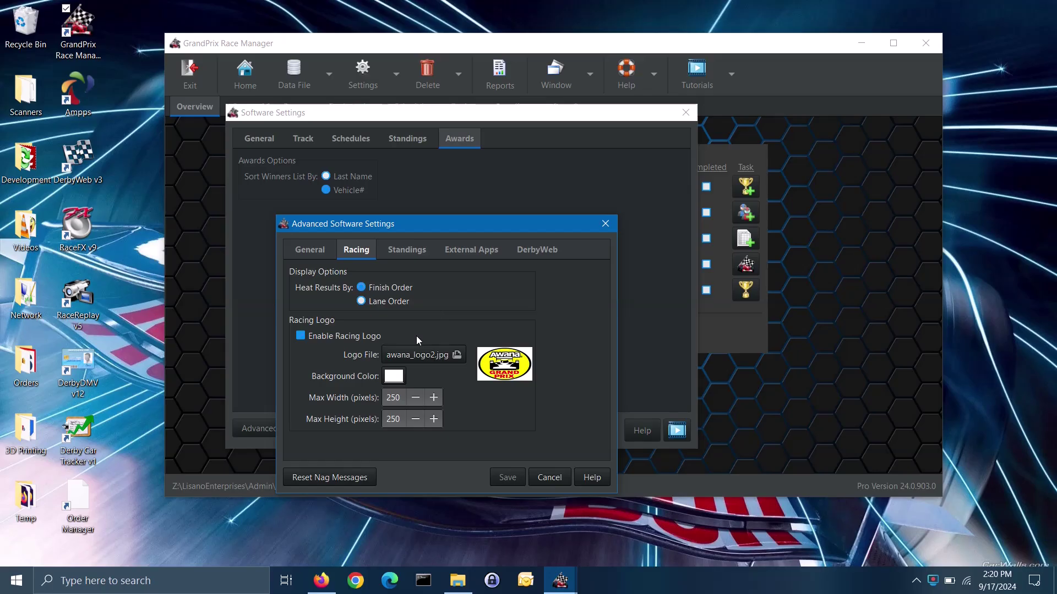
Step: Set the racing Logo File to awana_logo2.jpg
{"action": "left_click", "coordinate": [420, 353]}
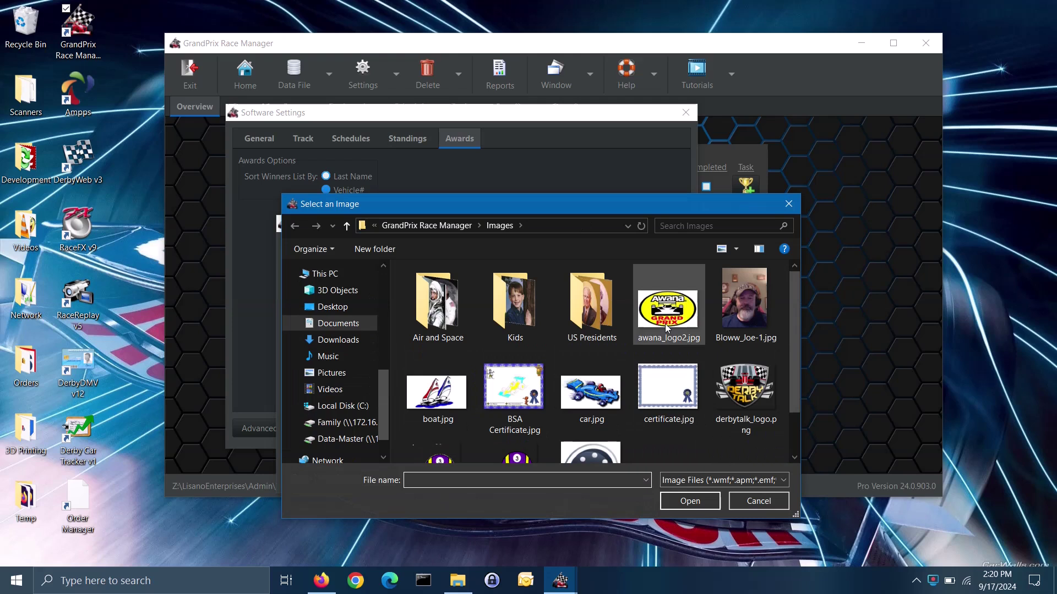
{"action": "left_click", "coordinate": [667, 327]}
{"action": "left_click", "coordinate": [704, 505]}
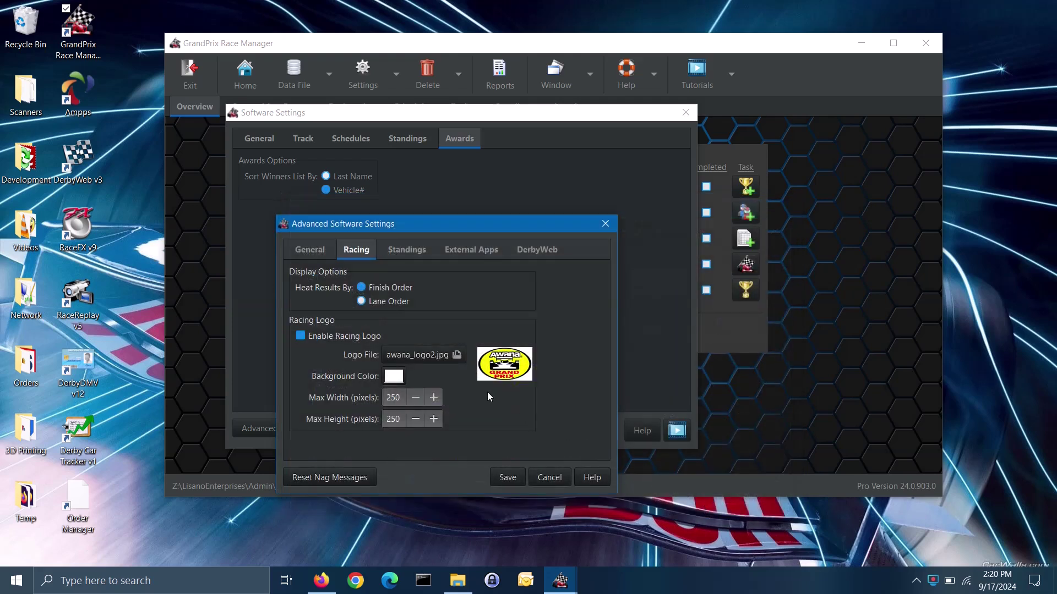
Step: Keep the logo background white and move on to the Standings settings
{"action": "left_click", "coordinate": [394, 377]}
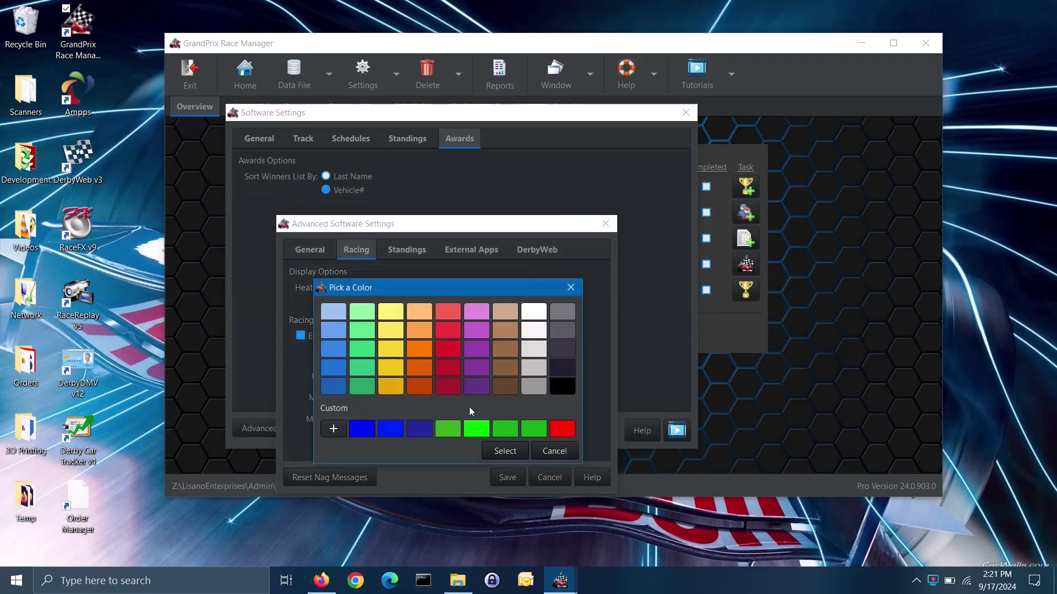
{"action": "left_click", "coordinate": [553, 453]}
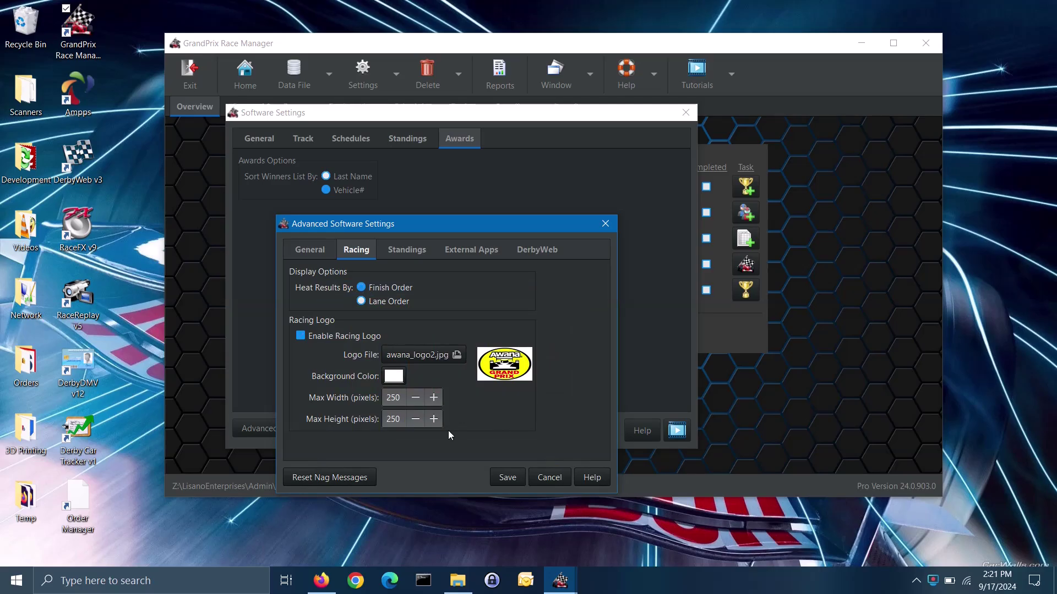
{"action": "left_click", "coordinate": [405, 252]}
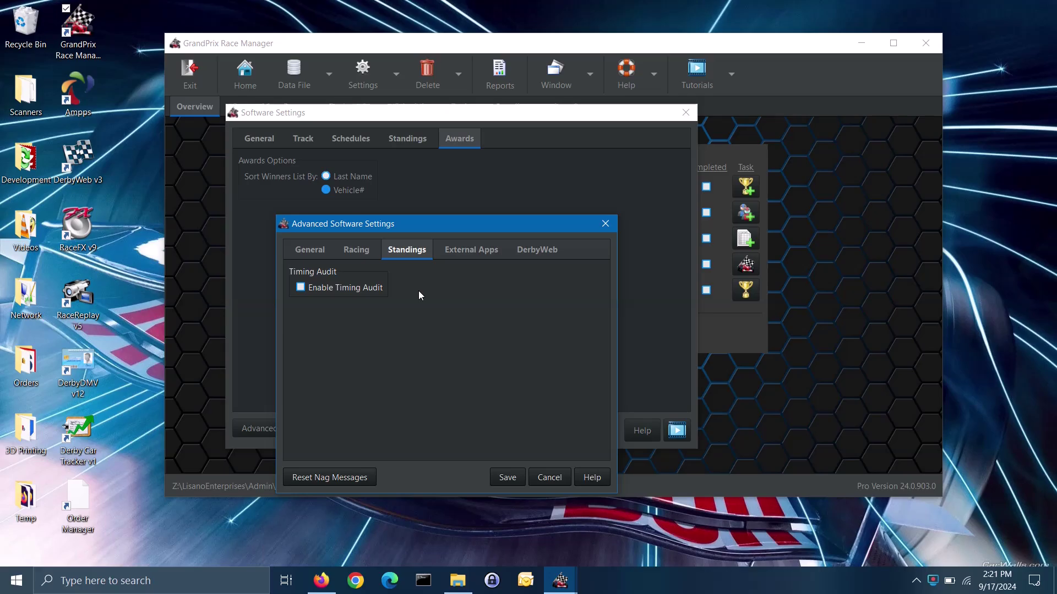
Step: Enable Timing Audit with Minimum Confidence Level left at 95, then go to External Apps
{"action": "left_click", "coordinate": [376, 292]}
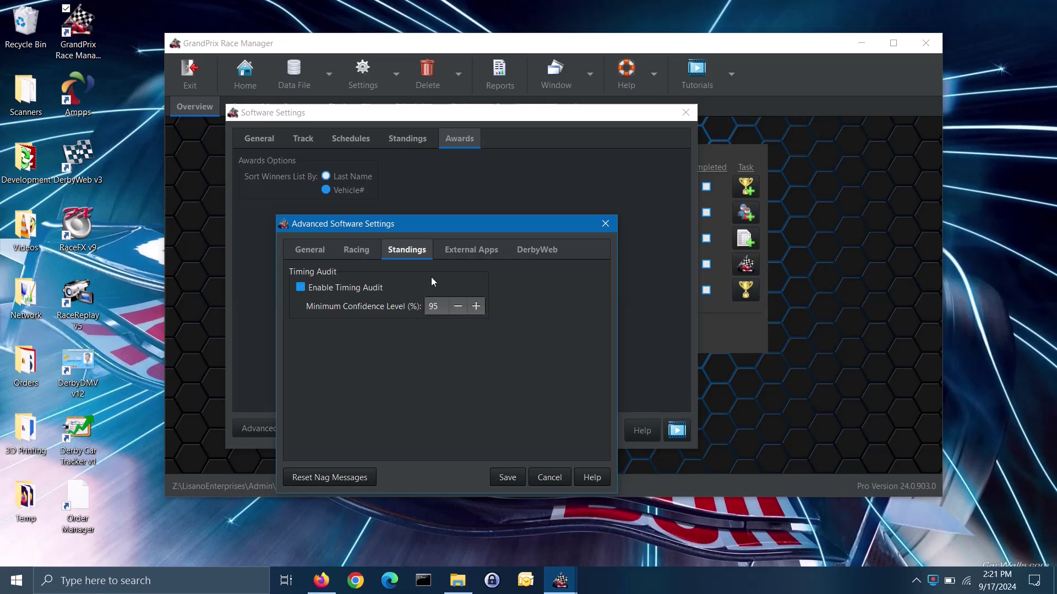
{"action": "left_click", "coordinate": [465, 251]}
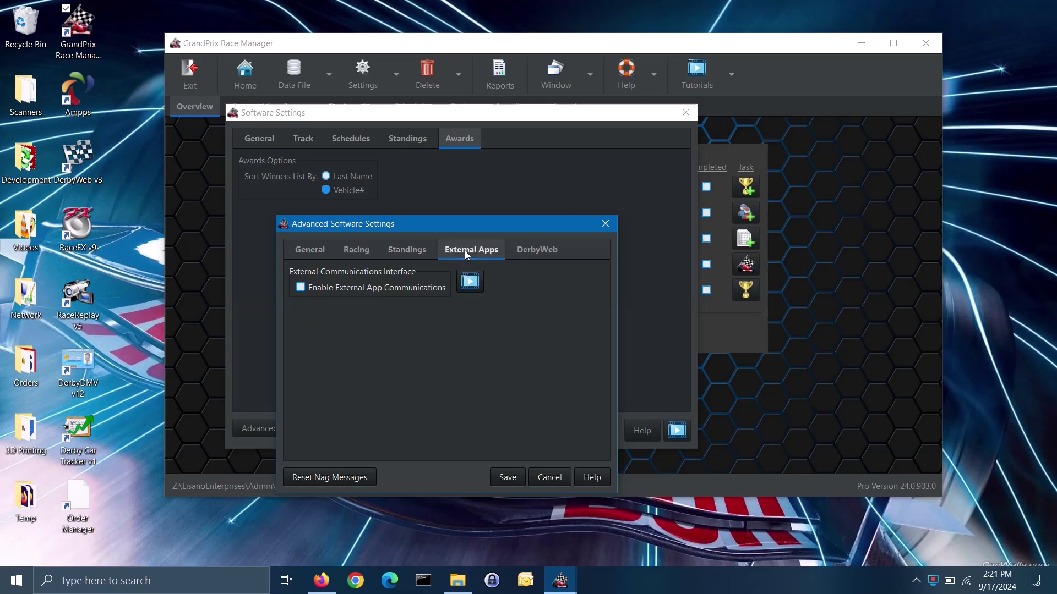
Step: Enable External App Communications with RaceReplay as the Application to Test, then go to DerbyWeb
{"action": "left_click", "coordinate": [437, 288]}
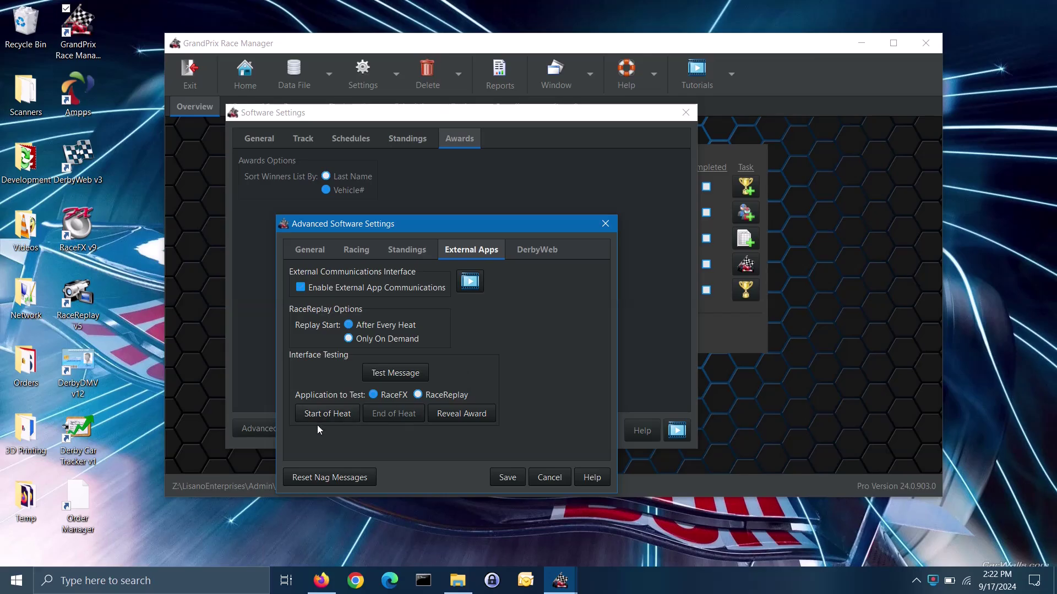
{"action": "left_click", "coordinate": [463, 395]}
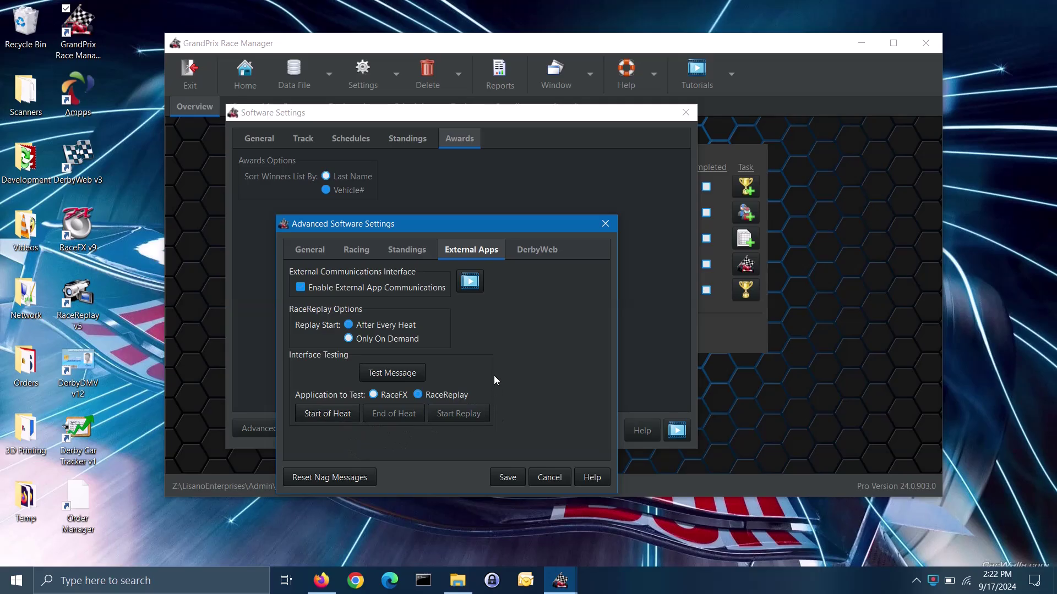
{"action": "left_click", "coordinate": [538, 250]}
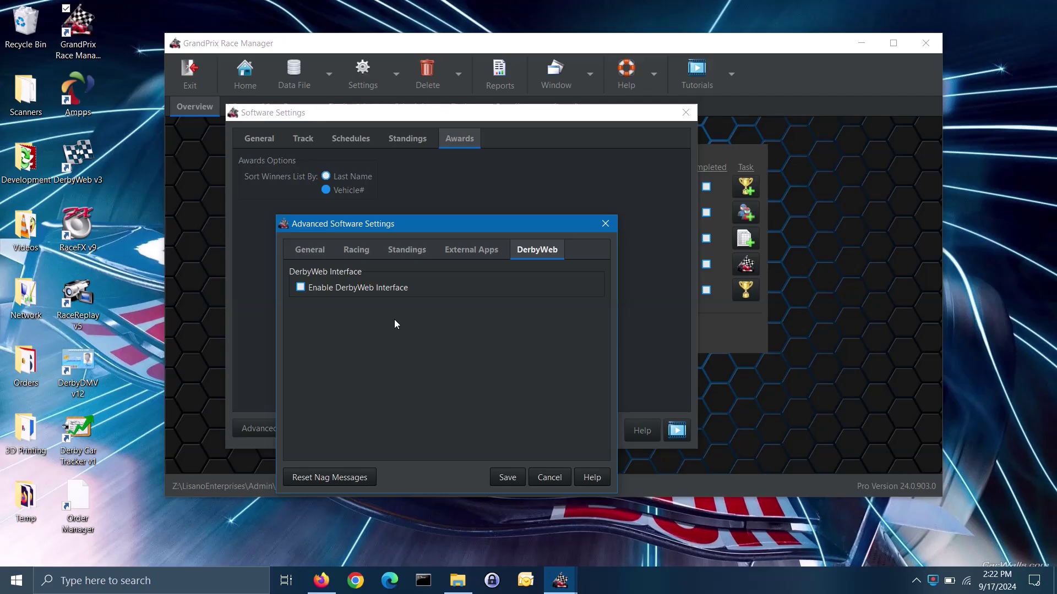
Step: Enable the DerbyWeb Interface at location 'derby' with Data Refresh every 300 seconds
{"action": "left_click", "coordinate": [402, 289]}
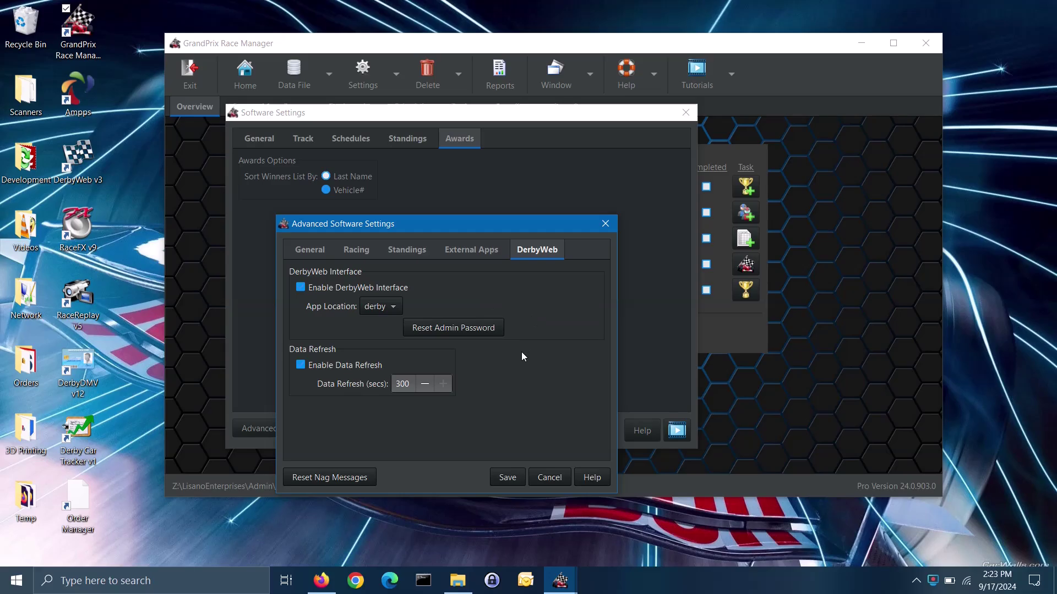
{"action": "left_click", "coordinate": [366, 364]}
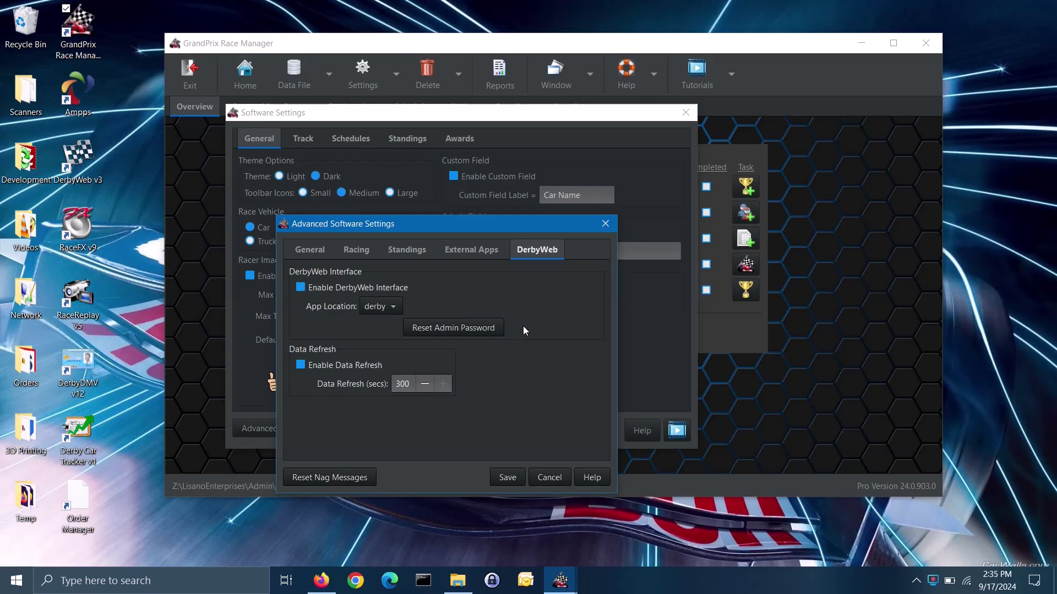
Step: Save the Advanced Software Settings and then the Software Settings, returning to the Overview
{"action": "left_click", "coordinate": [501, 478]}
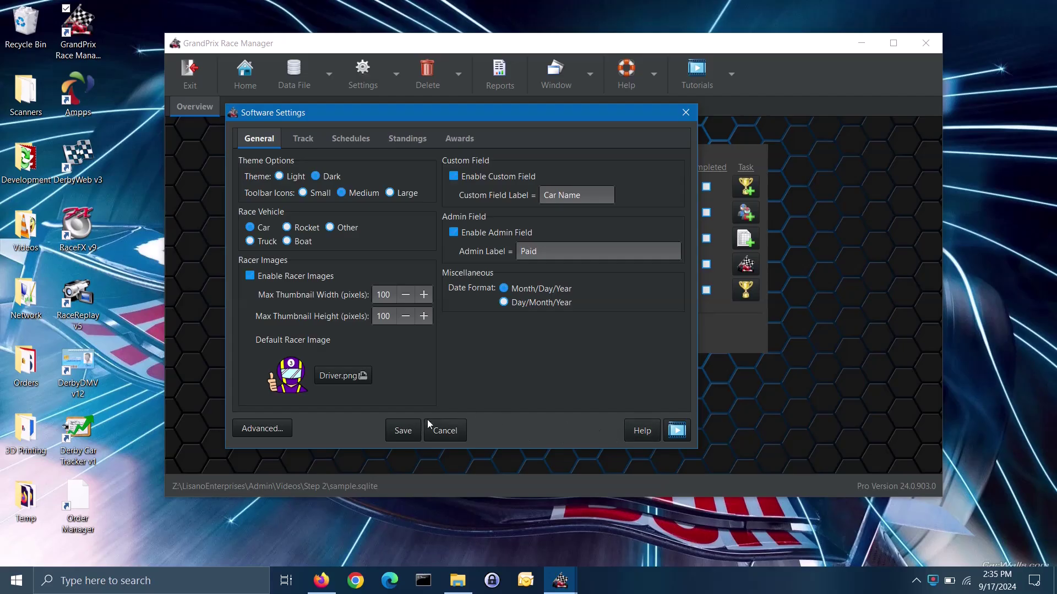
{"action": "left_click", "coordinate": [398, 432]}
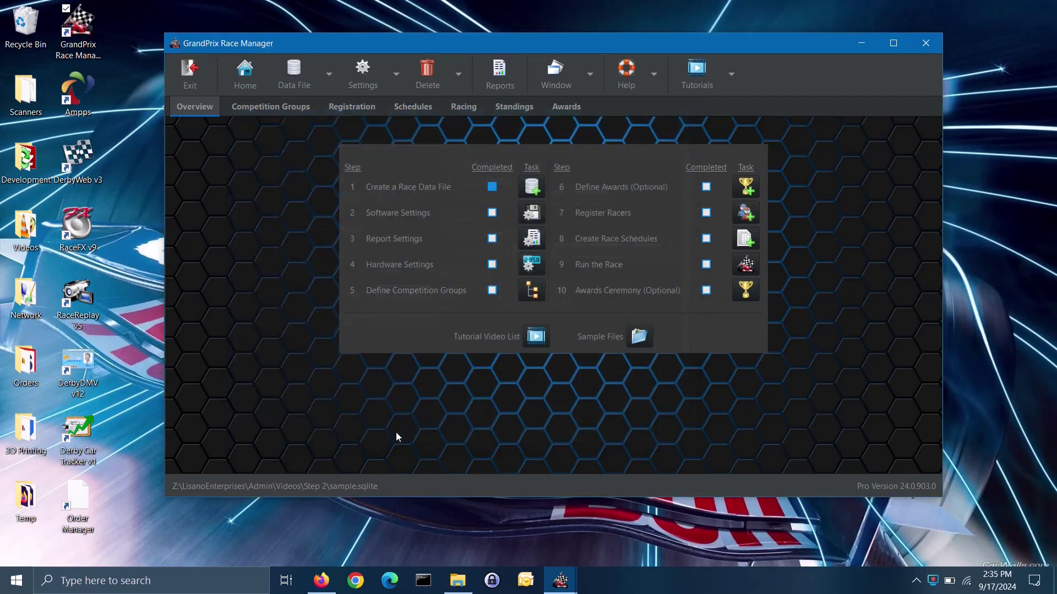